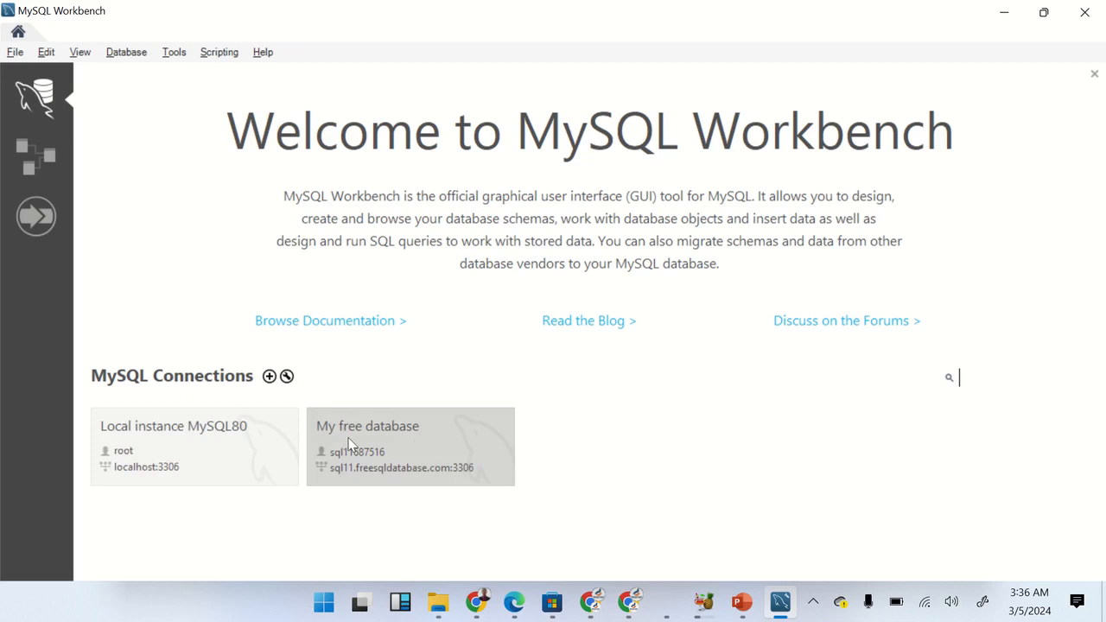
Step: Connect to Local instance MySQL80 as root by entering the account password
{"action": "left_click", "coordinate": [216, 469]}
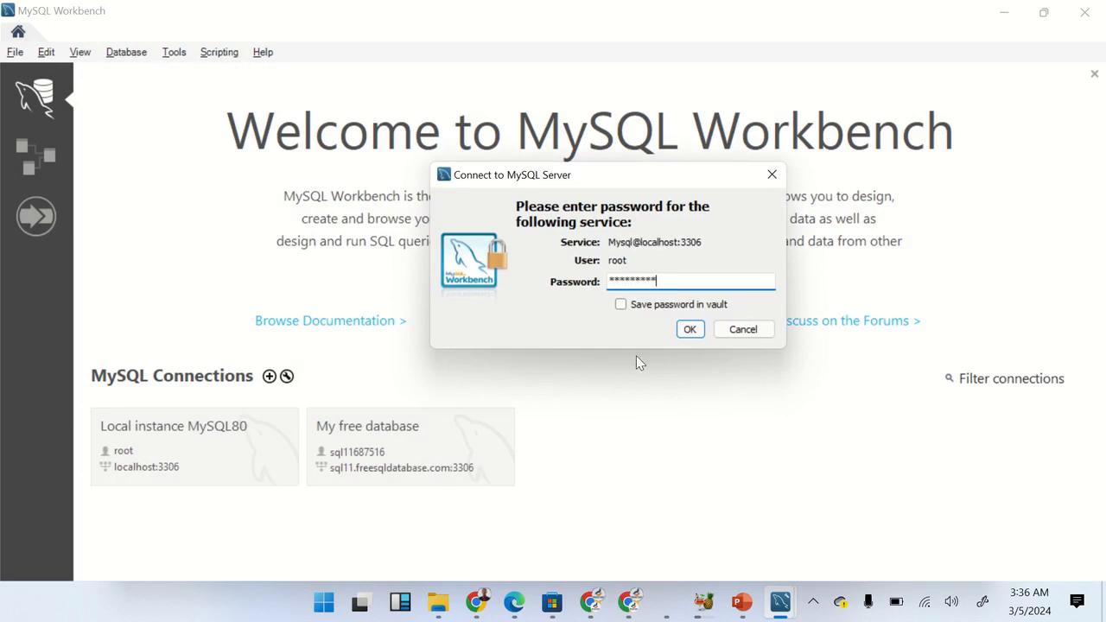
{"action": "left_click", "coordinate": [689, 329]}
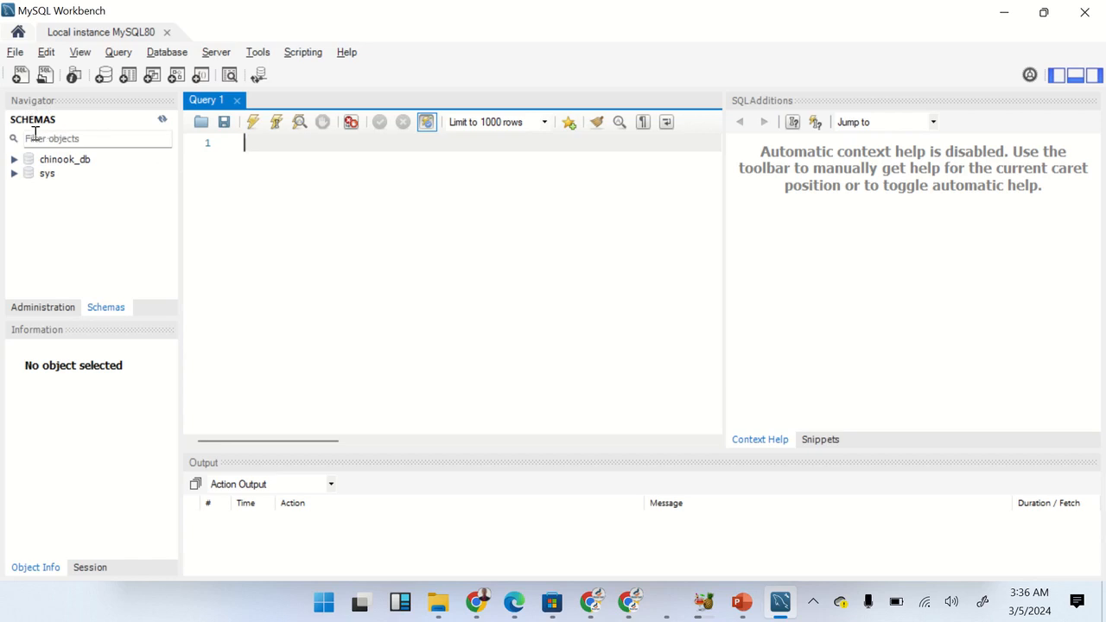
{"action": "left_click", "coordinate": [14, 174]}
{"action": "left_click", "coordinate": [14, 173]}
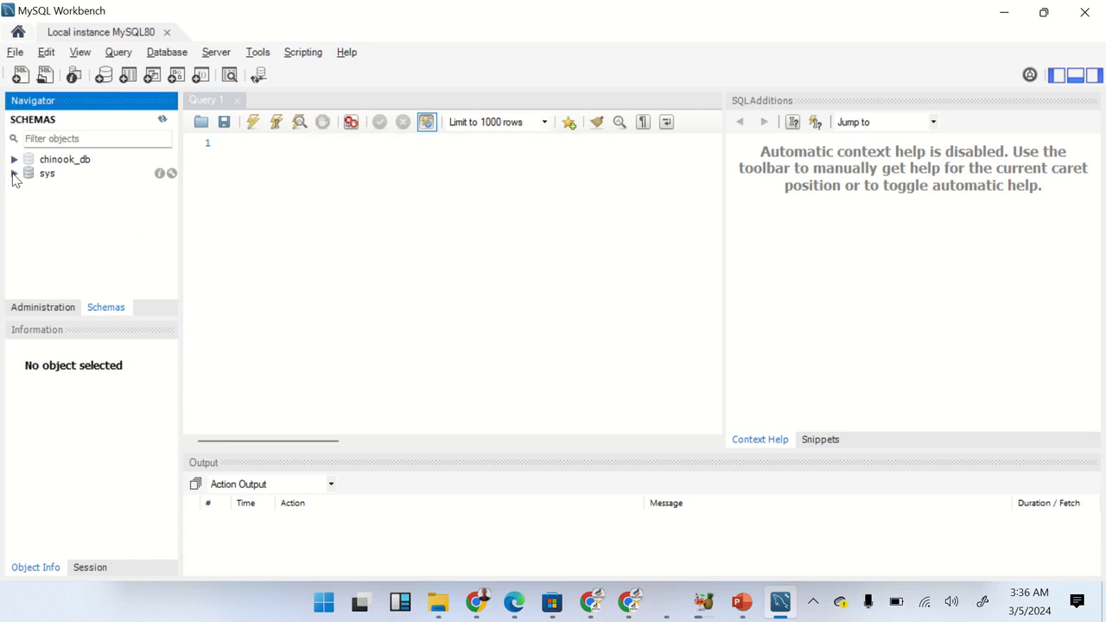
{"action": "left_click", "coordinate": [14, 161]}
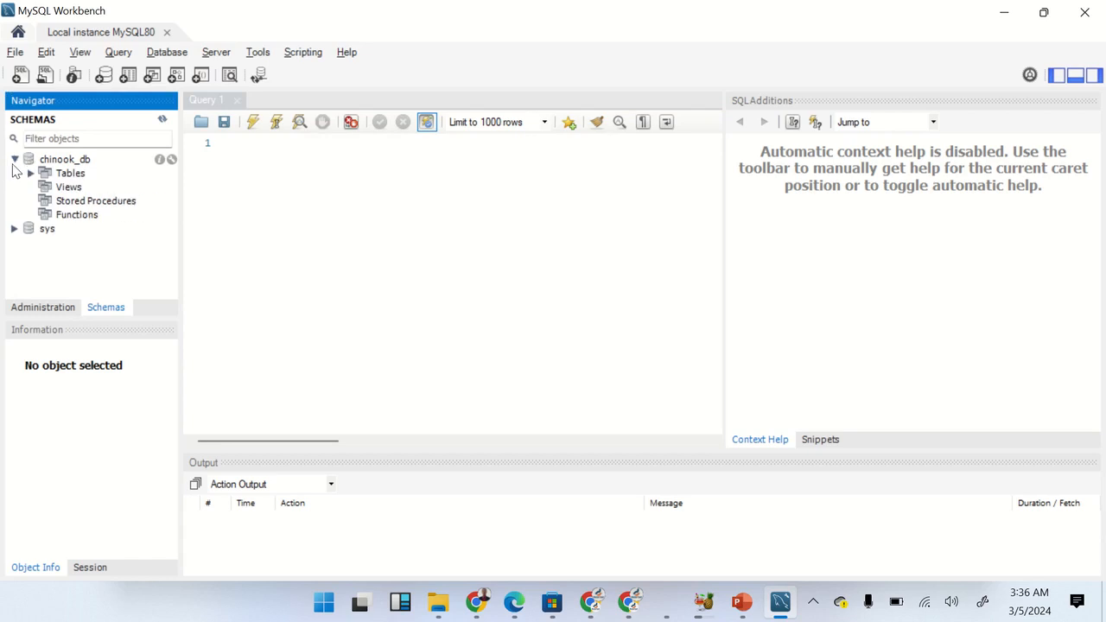
{"action": "left_click", "coordinate": [14, 160]}
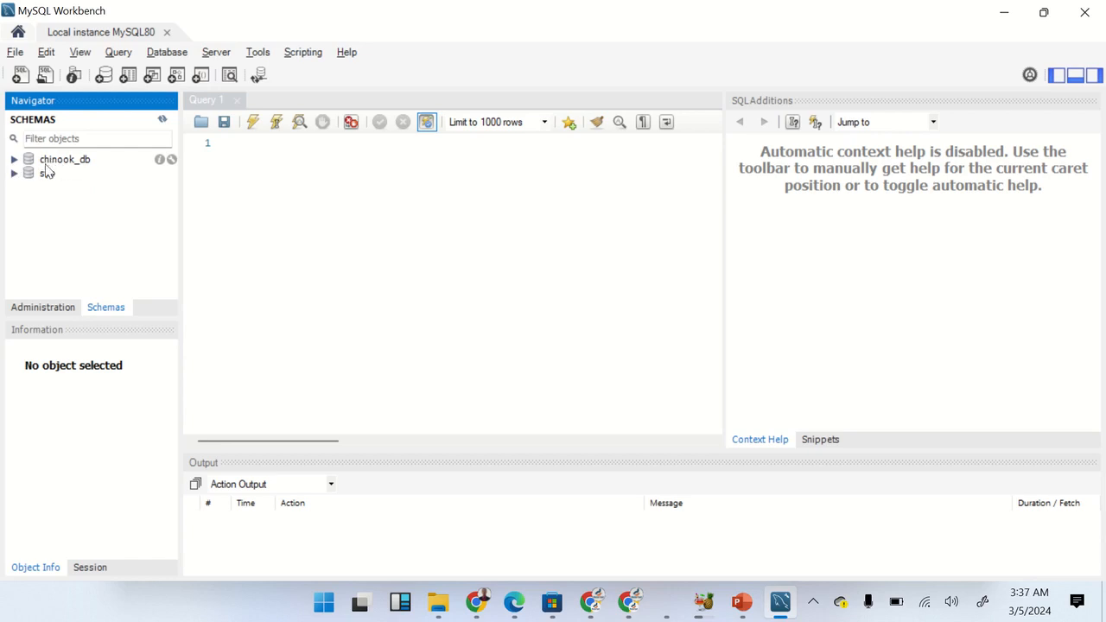
Step: Drop the existing chinook_db schema and all its data immediately, without reviewing the SQL
{"action": "right_click", "coordinate": [46, 162]}
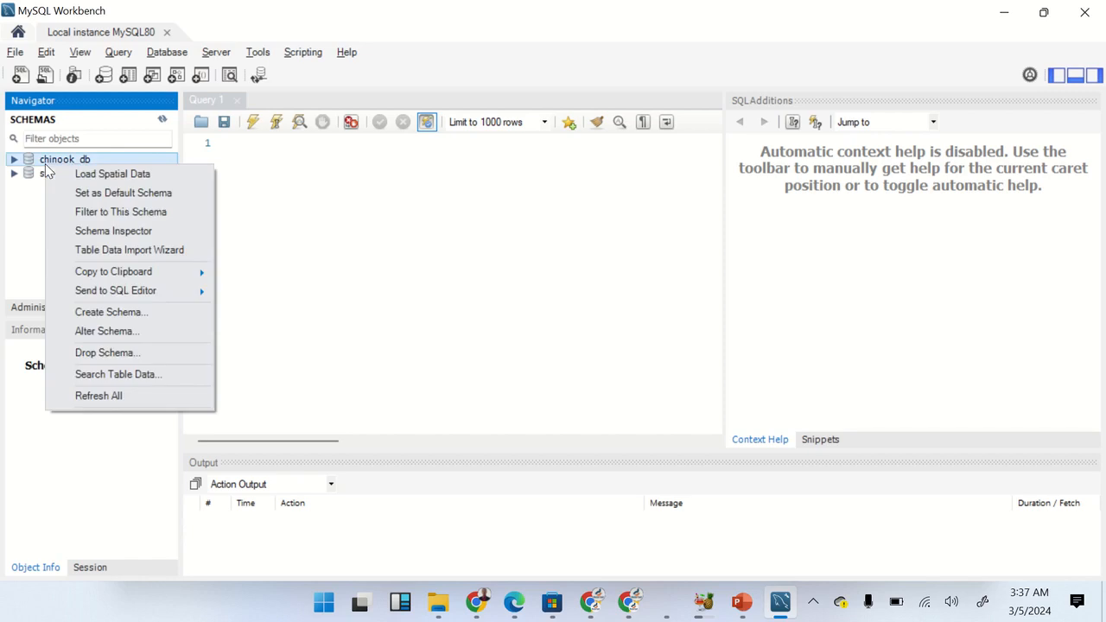
{"action": "left_click", "coordinate": [112, 353]}
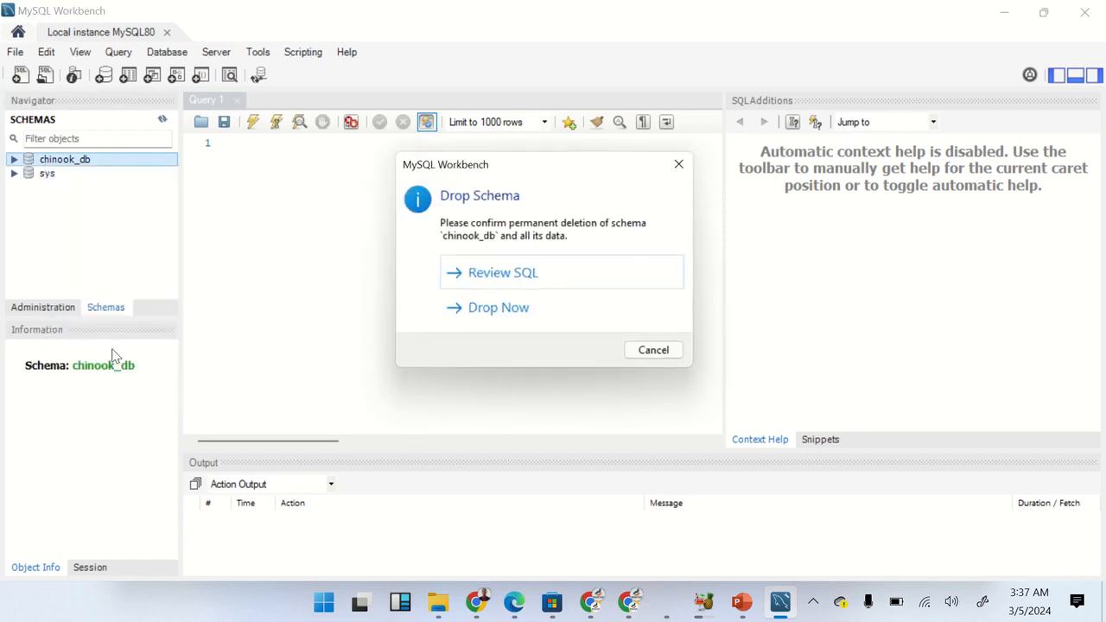
{"action": "left_click", "coordinate": [486, 315]}
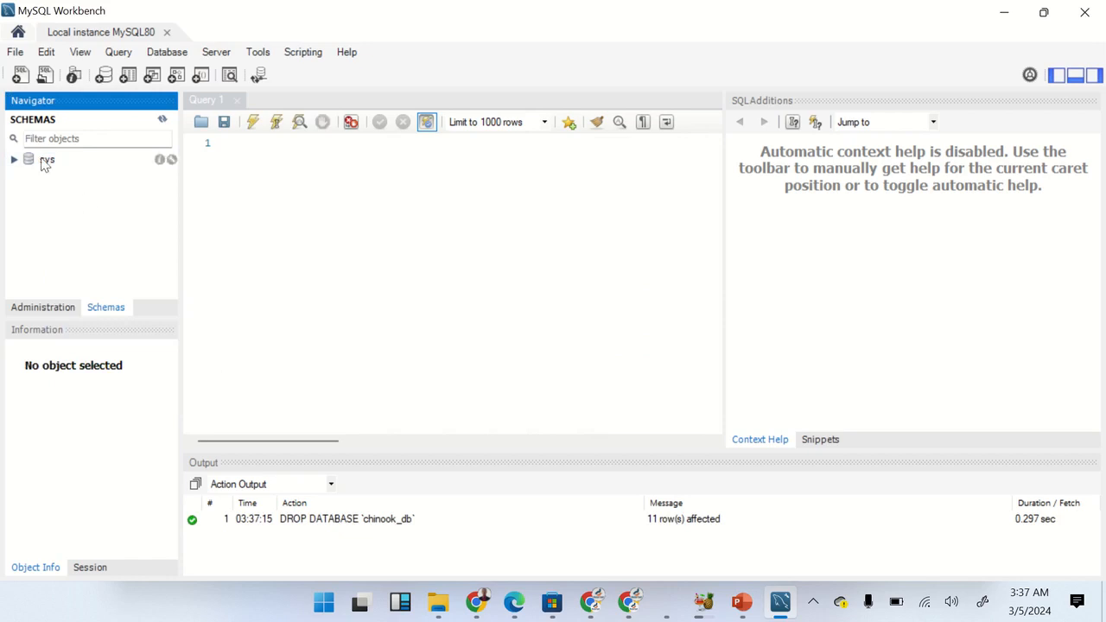
Step: Create a new schema named chinook_db with default charset and collation, apply its SQL script to the server, and close the schema editor
{"action": "left_click", "coordinate": [105, 77]}
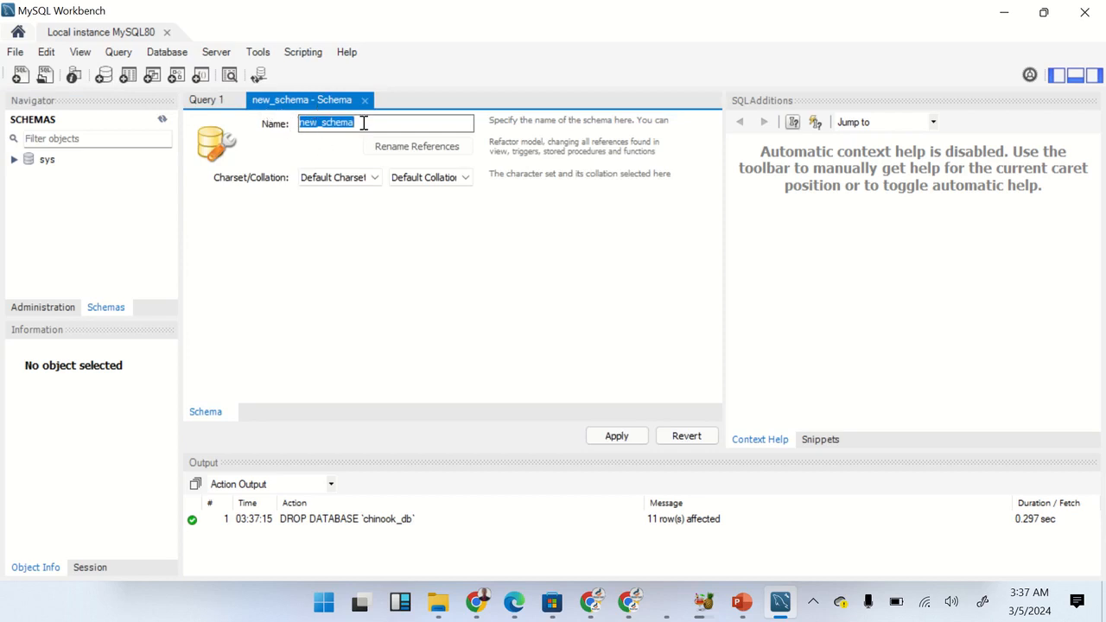
{"action": "type", "text": "chinook"}
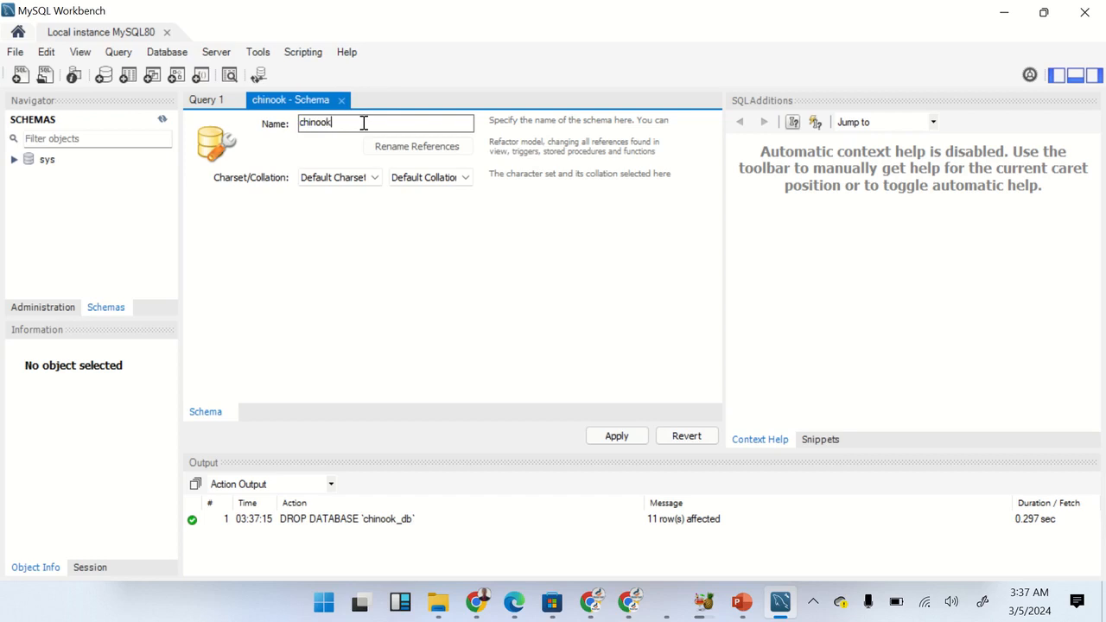
{"action": "type", "text": "_db"}
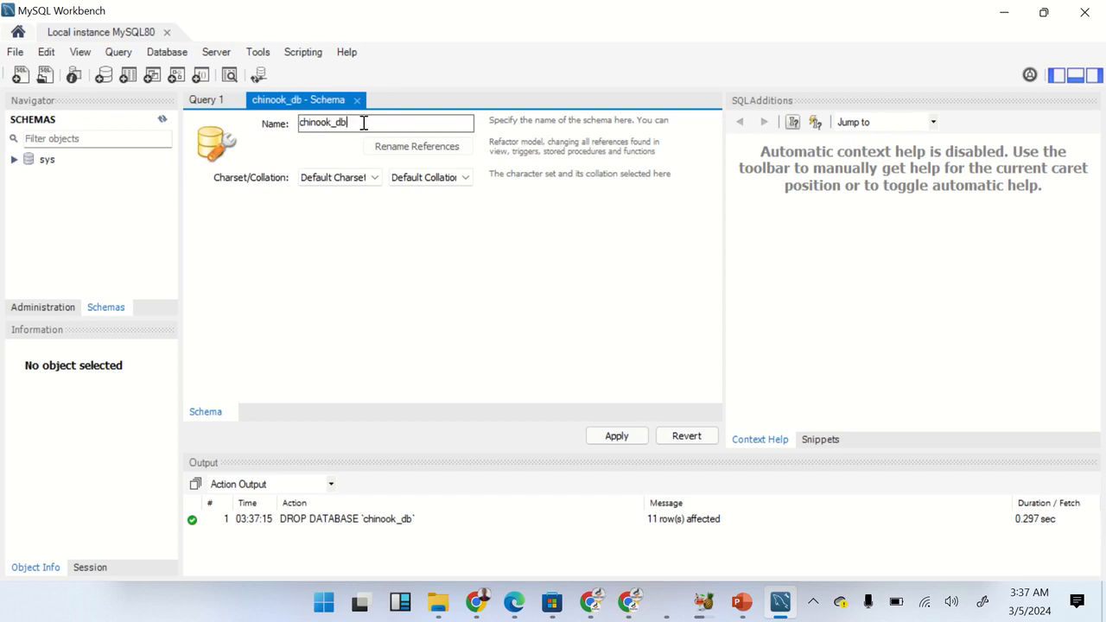
{"action": "left_click", "coordinate": [616, 436]}
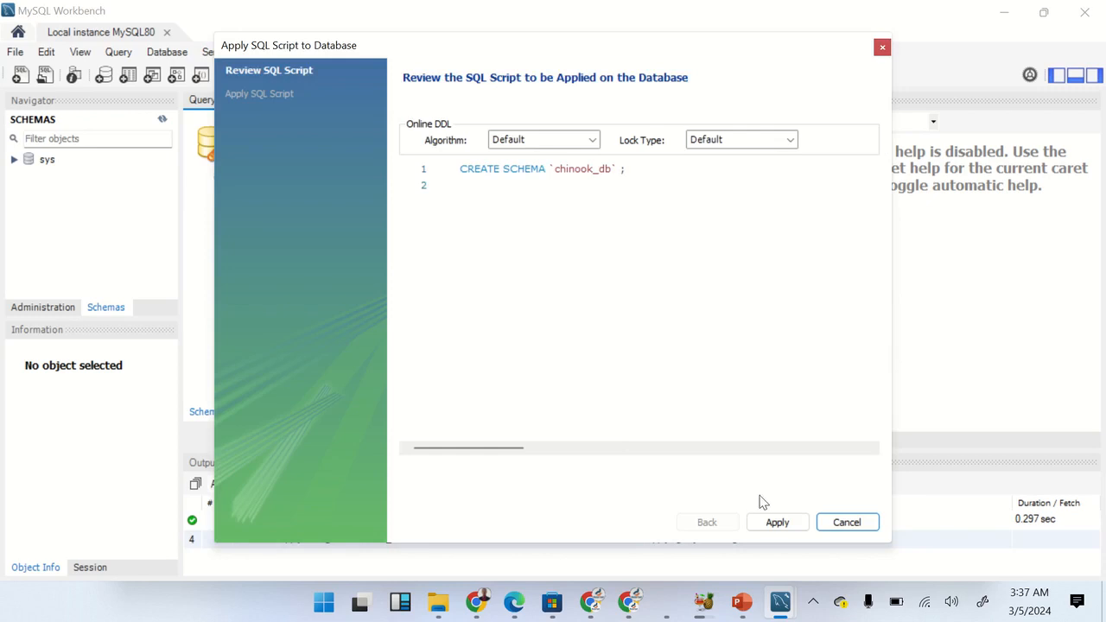
{"action": "left_click", "coordinate": [777, 523]}
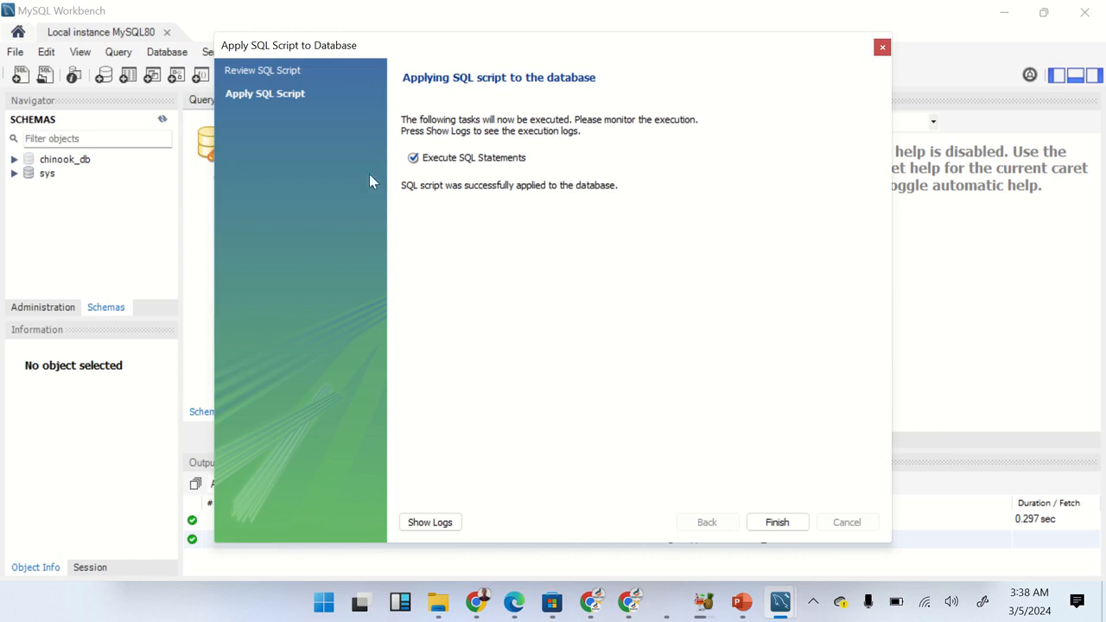
{"action": "left_click", "coordinate": [778, 523]}
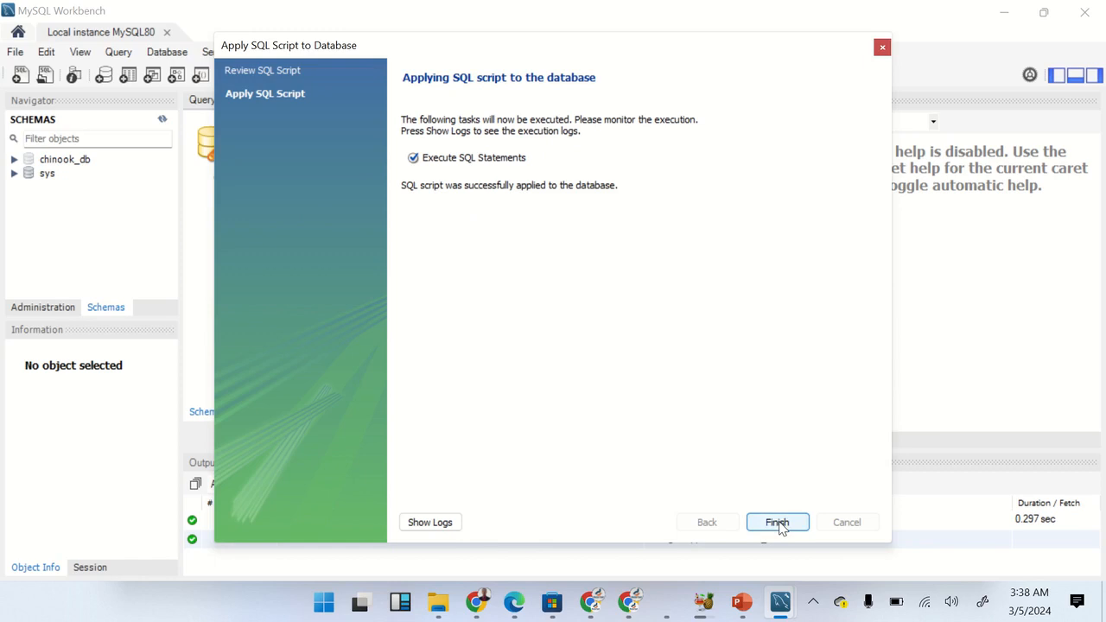
{"action": "left_click", "coordinate": [778, 523]}
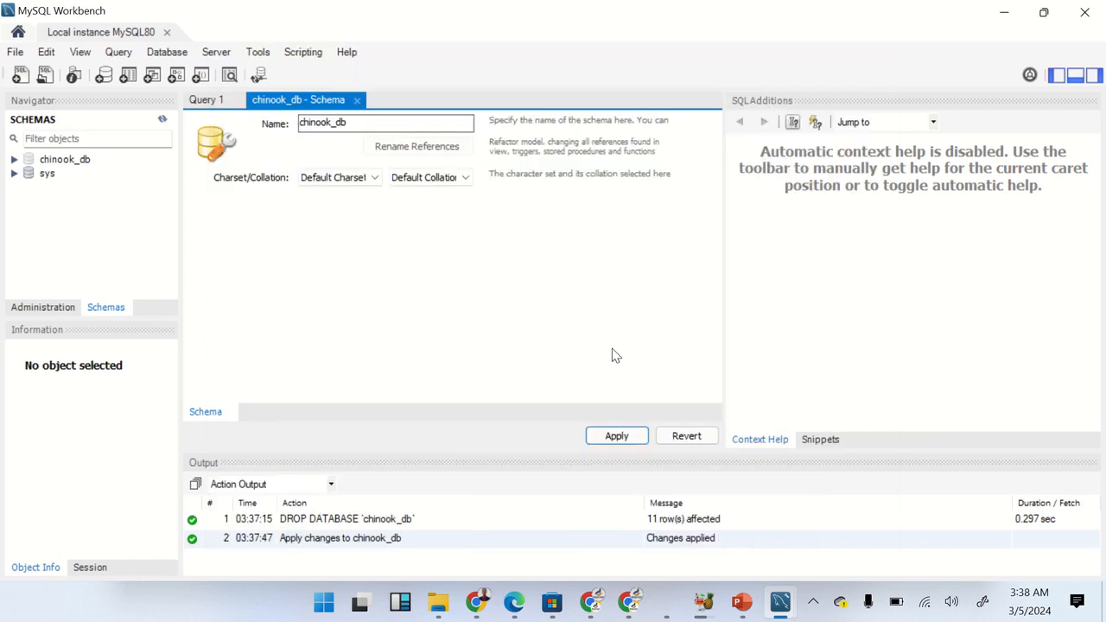
{"action": "left_click", "coordinate": [357, 101]}
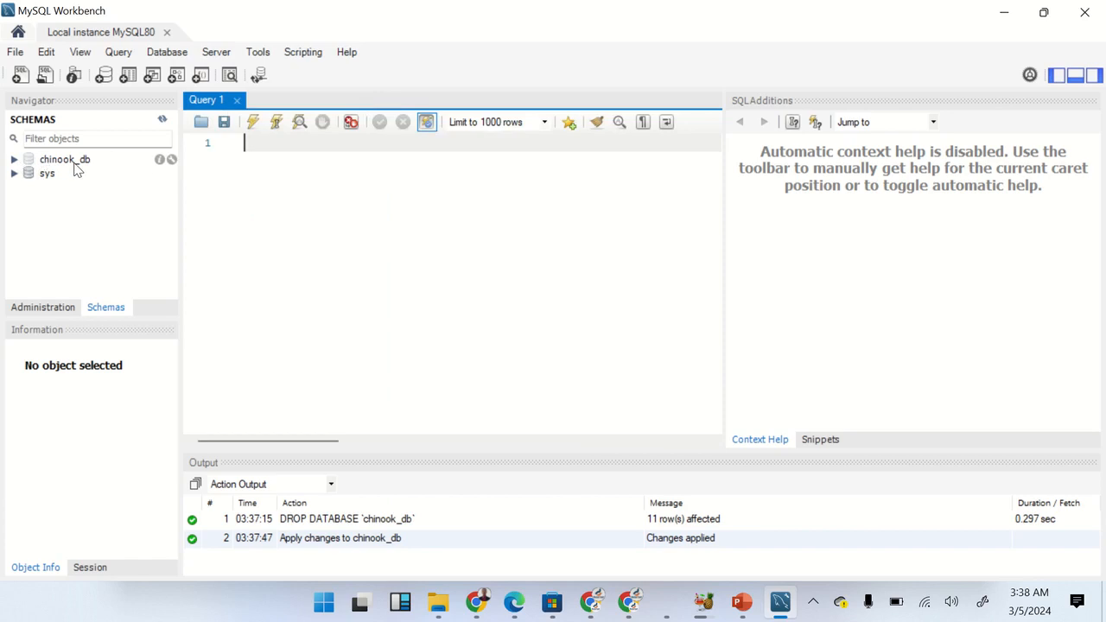
{"action": "left_click", "coordinate": [14, 161]}
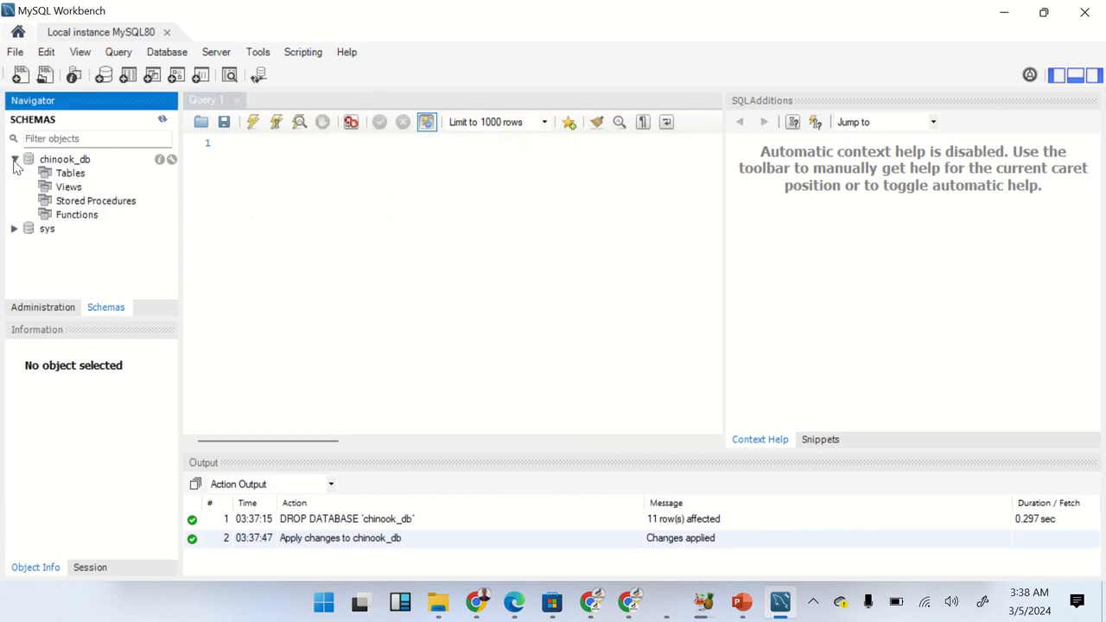
{"action": "left_click", "coordinate": [14, 160]}
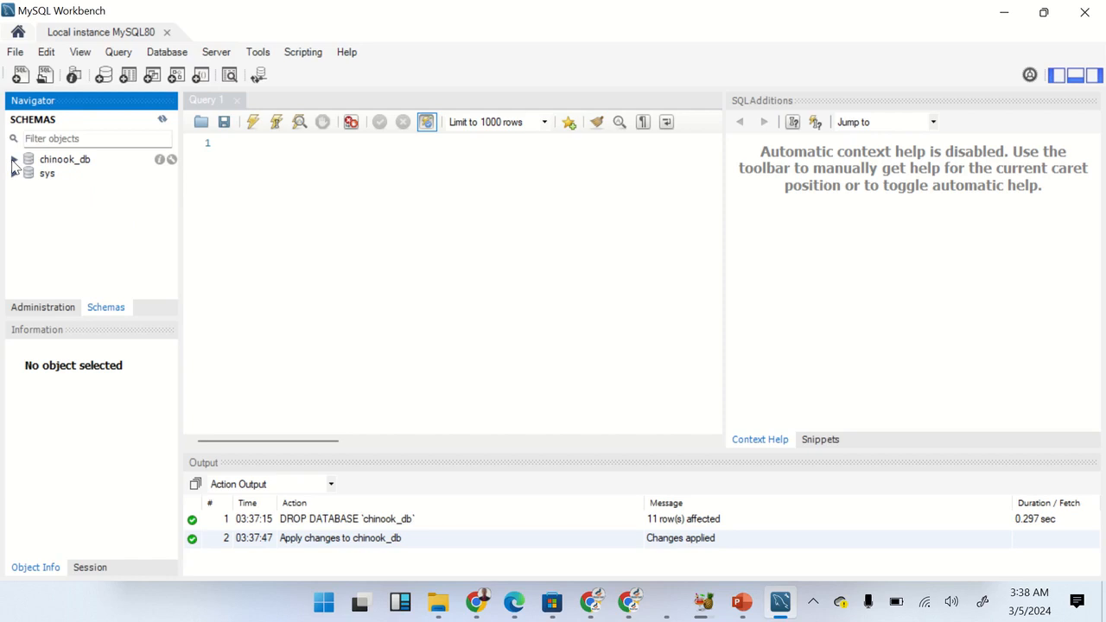
{"action": "left_click", "coordinate": [13, 162]}
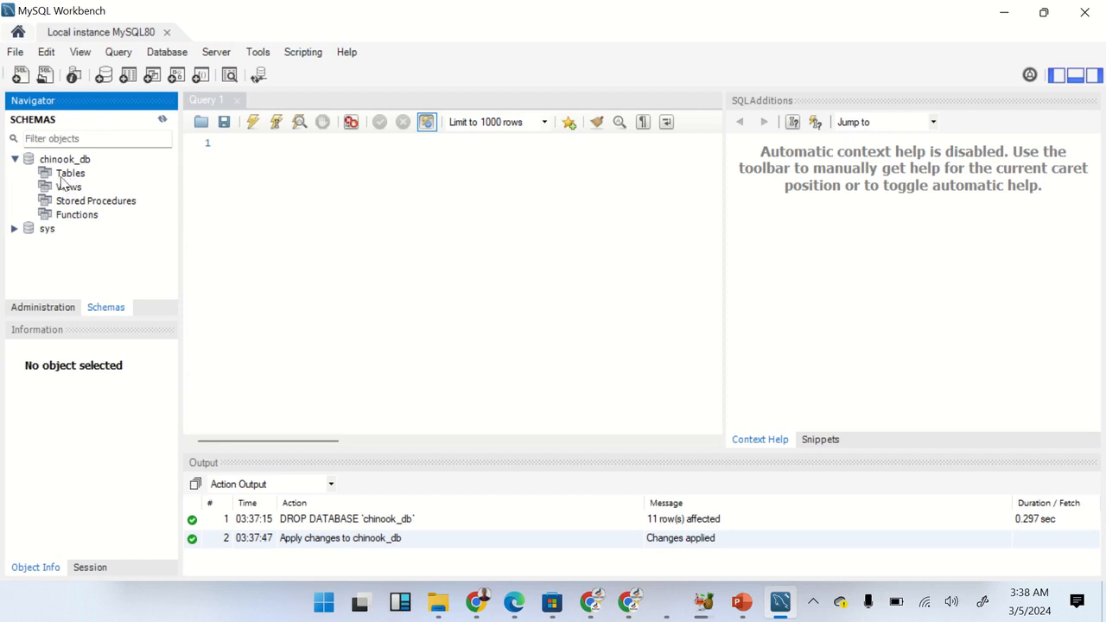
{"action": "left_click", "coordinate": [14, 159]}
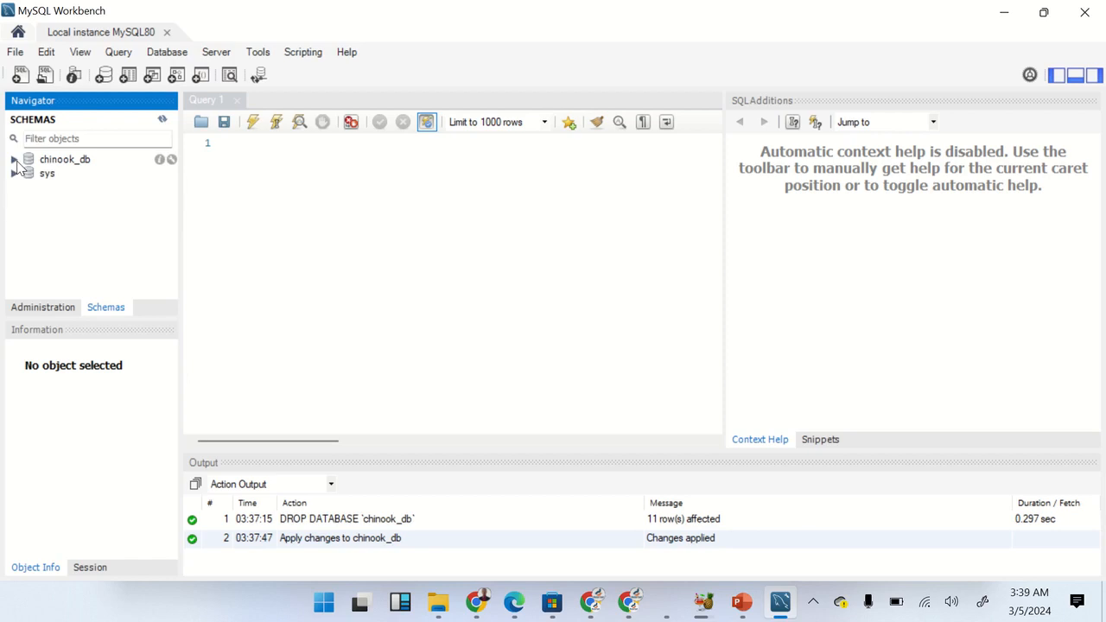
Step: Start the Table Data Import Wizard for the chinook_db tables and choose artists.csv from the Chinook tables folder as the source
{"action": "left_click", "coordinate": [15, 160]}
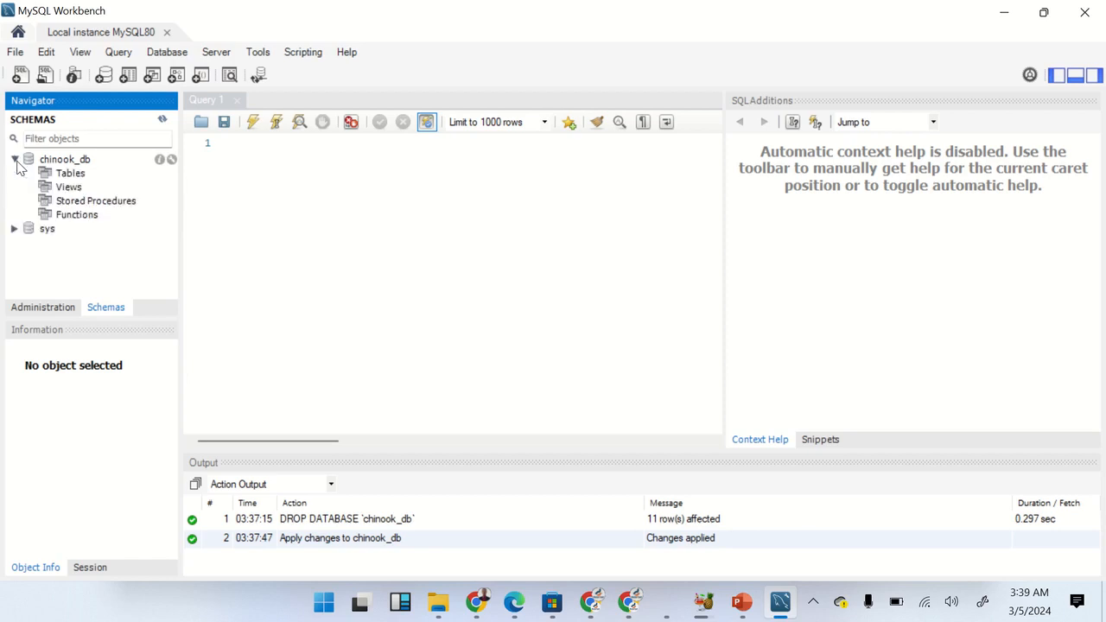
{"action": "right_click", "coordinate": [68, 177]}
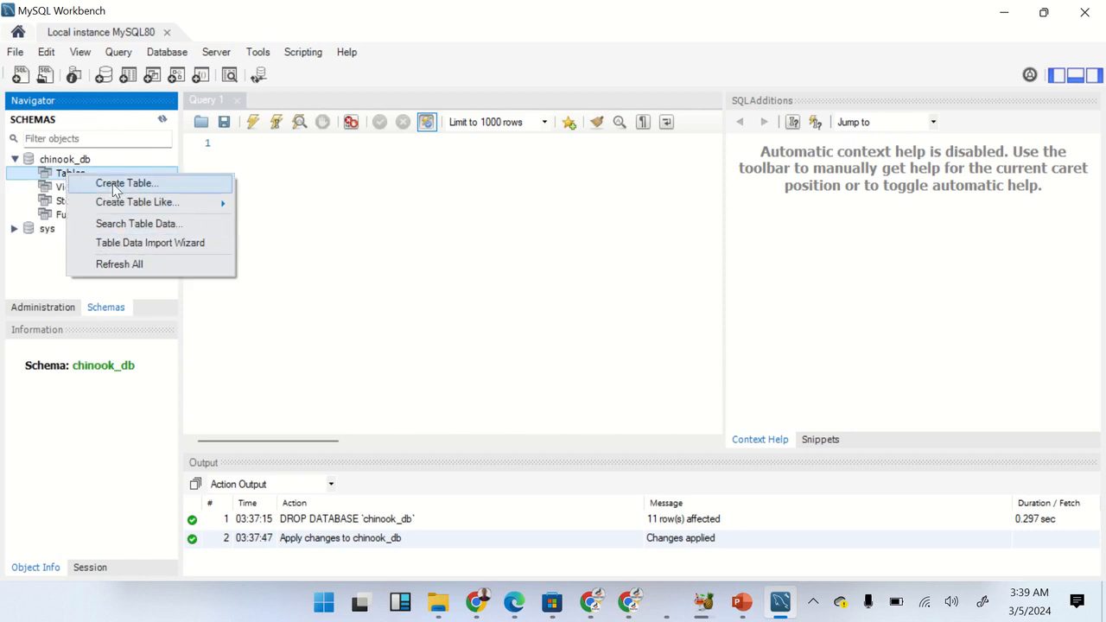
{"action": "mouse_move", "coordinate": [111, 205]}
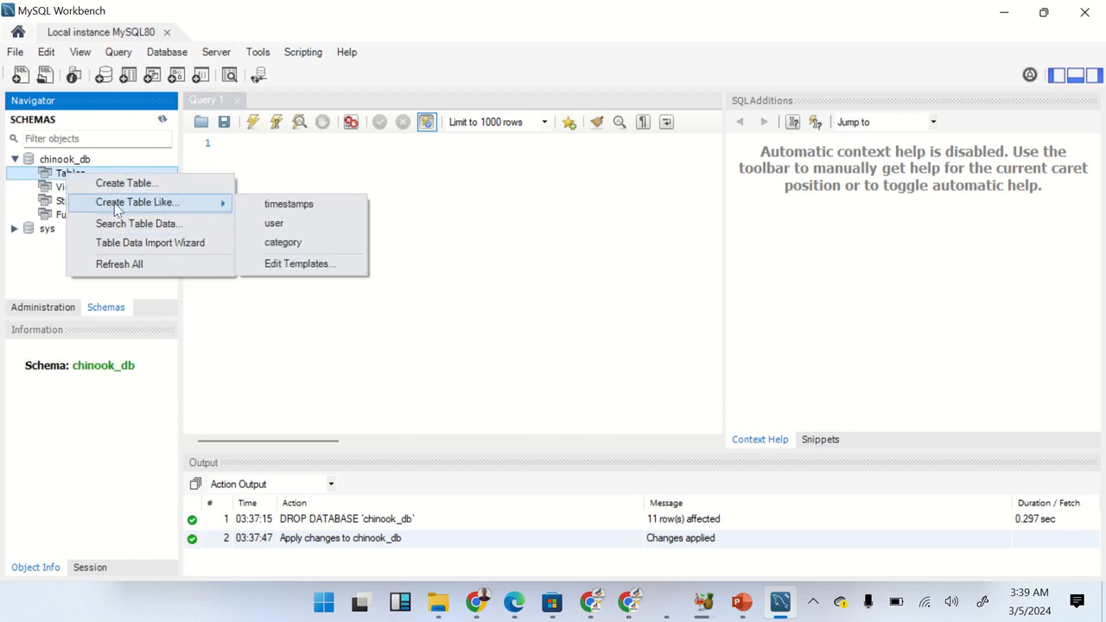
{"action": "left_click", "coordinate": [152, 249]}
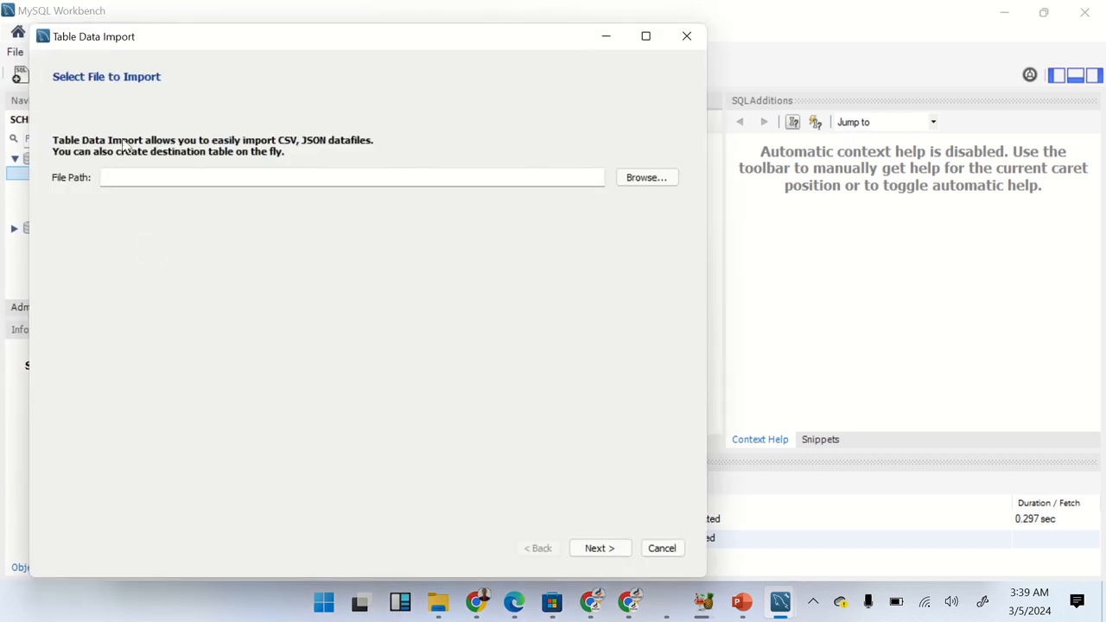
{"action": "left_click", "coordinate": [642, 179]}
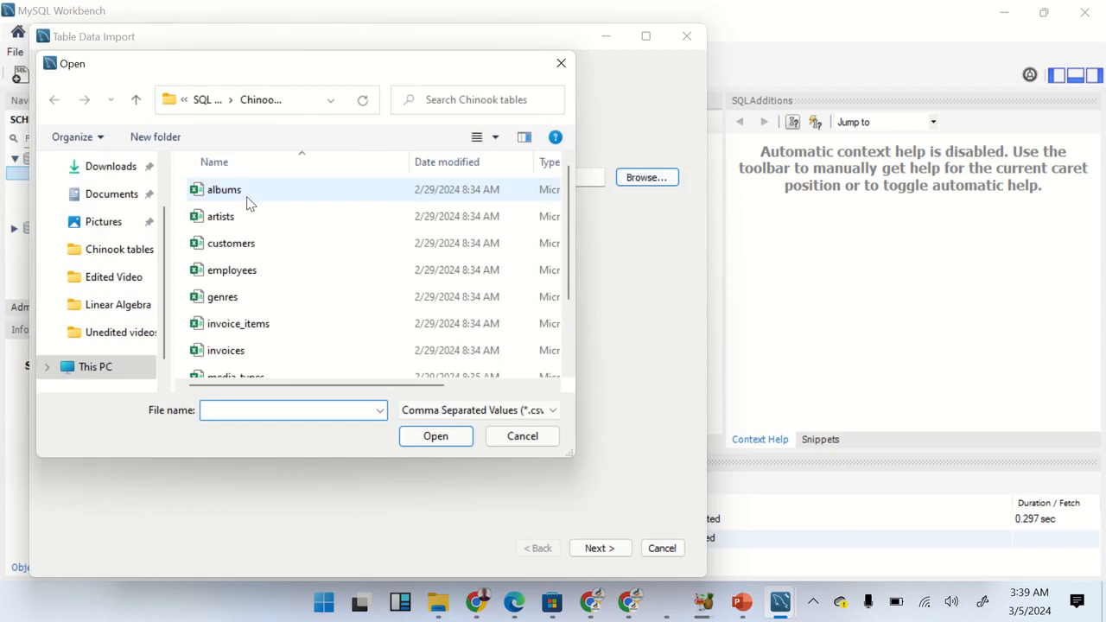
{"action": "scroll", "coordinate": [259, 247], "scroll_direction": "down", "scroll_amount": 1}
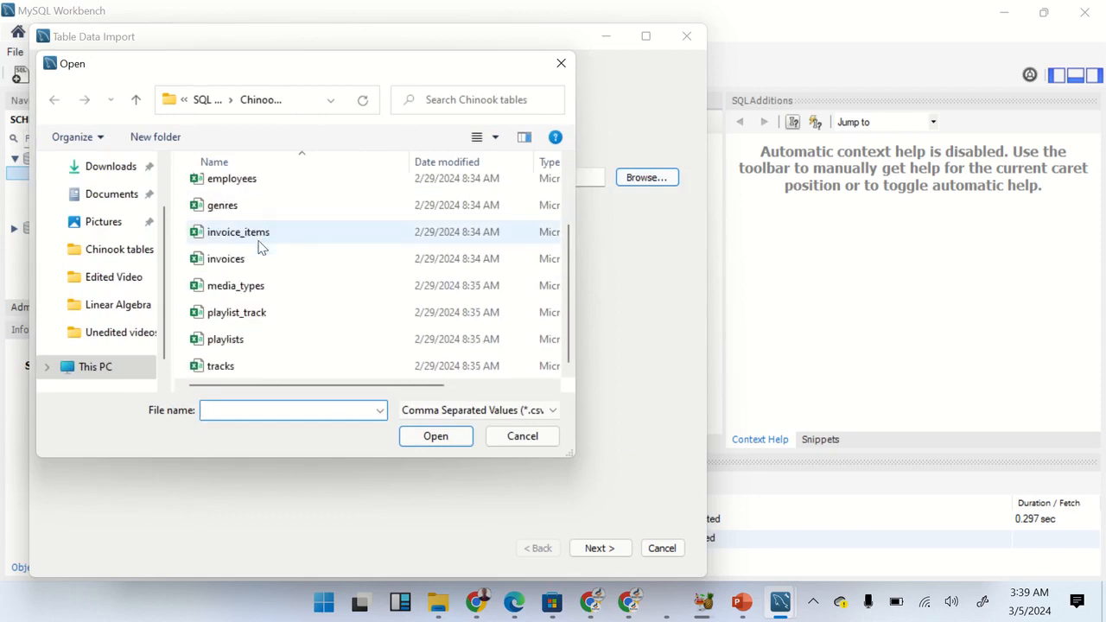
{"action": "scroll", "coordinate": [257, 244], "scroll_direction": "up", "scroll_amount": 1}
{"action": "scroll", "coordinate": [259, 247], "scroll_direction": "down", "scroll_amount": 1}
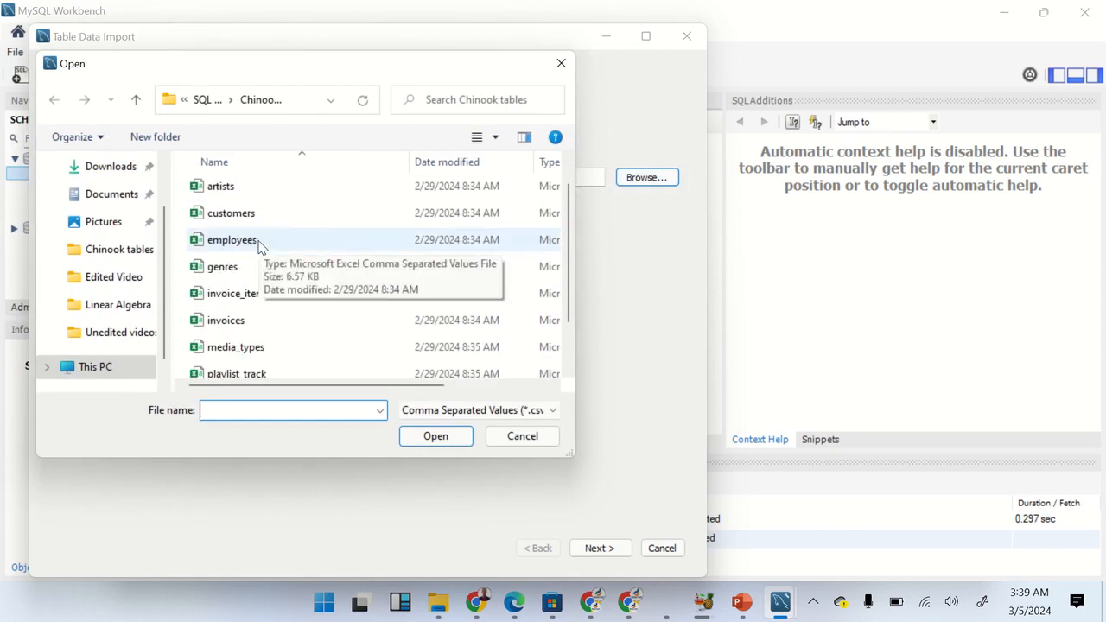
{"action": "left_click", "coordinate": [227, 191]}
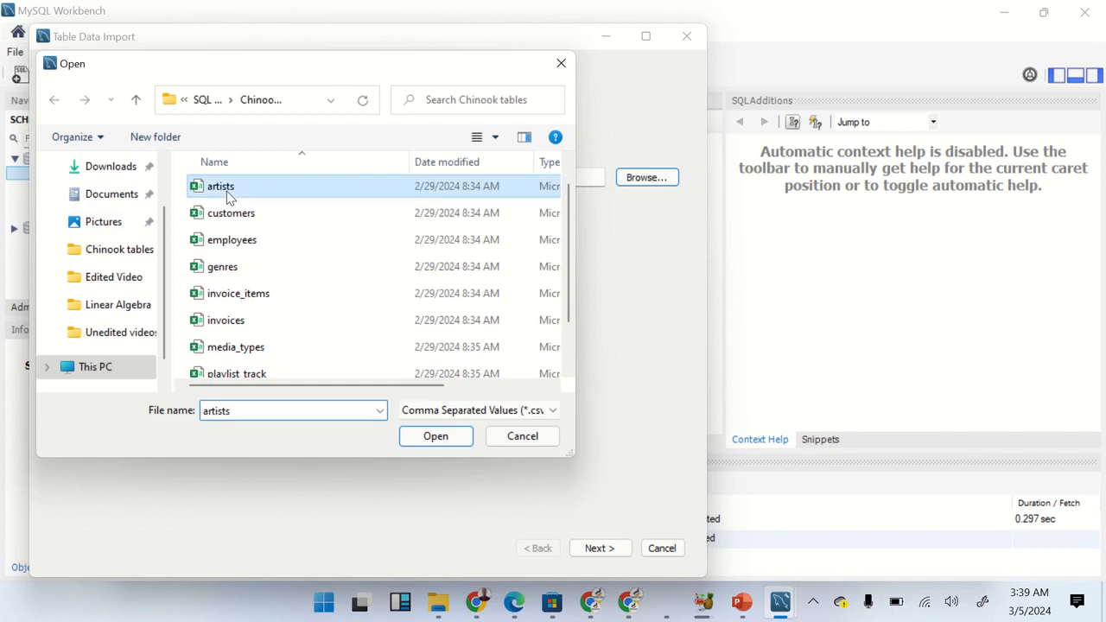
{"action": "left_click", "coordinate": [445, 443]}
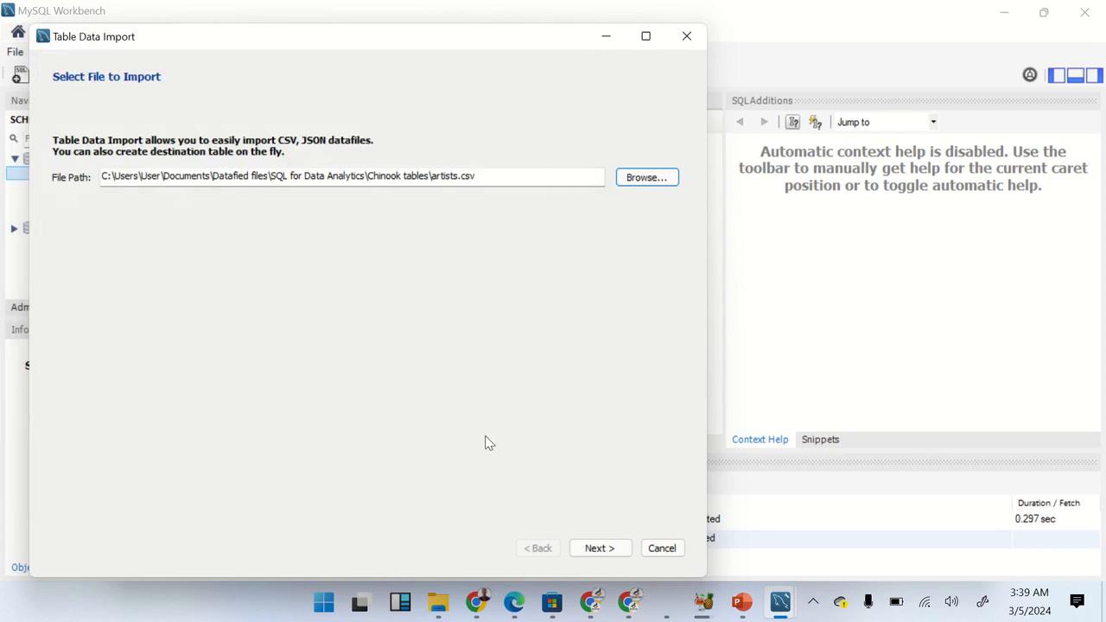
Step: Import the file into a new chinook_db table named artists, with Drop table if exists, utf-8 encoding, ArtistId as int and Name as text
{"action": "left_click", "coordinate": [597, 549]}
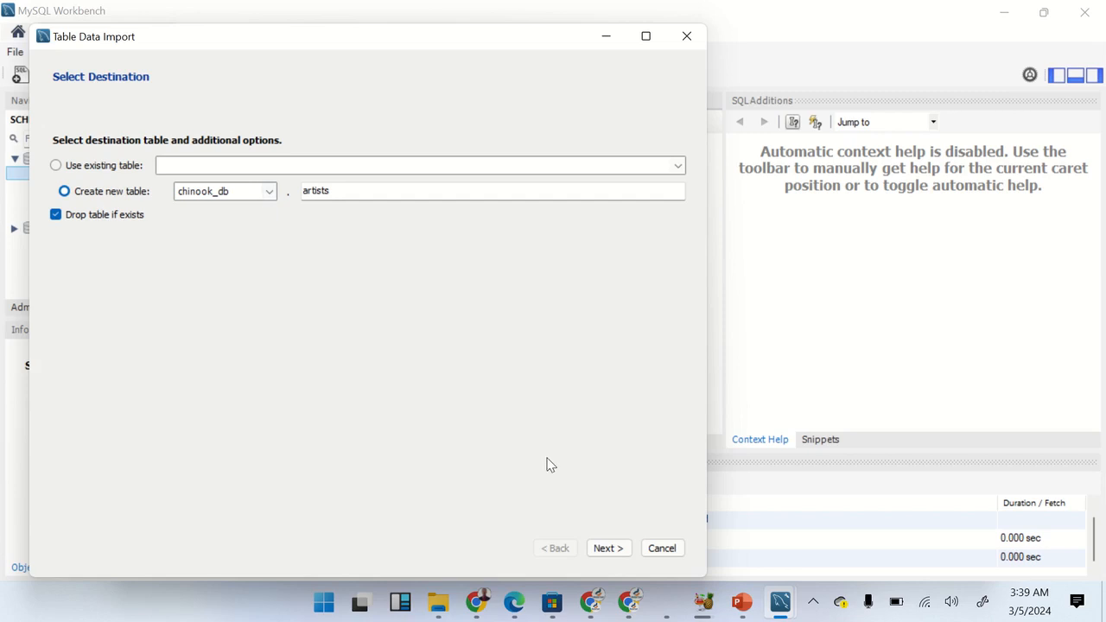
{"action": "left_click", "coordinate": [618, 549]}
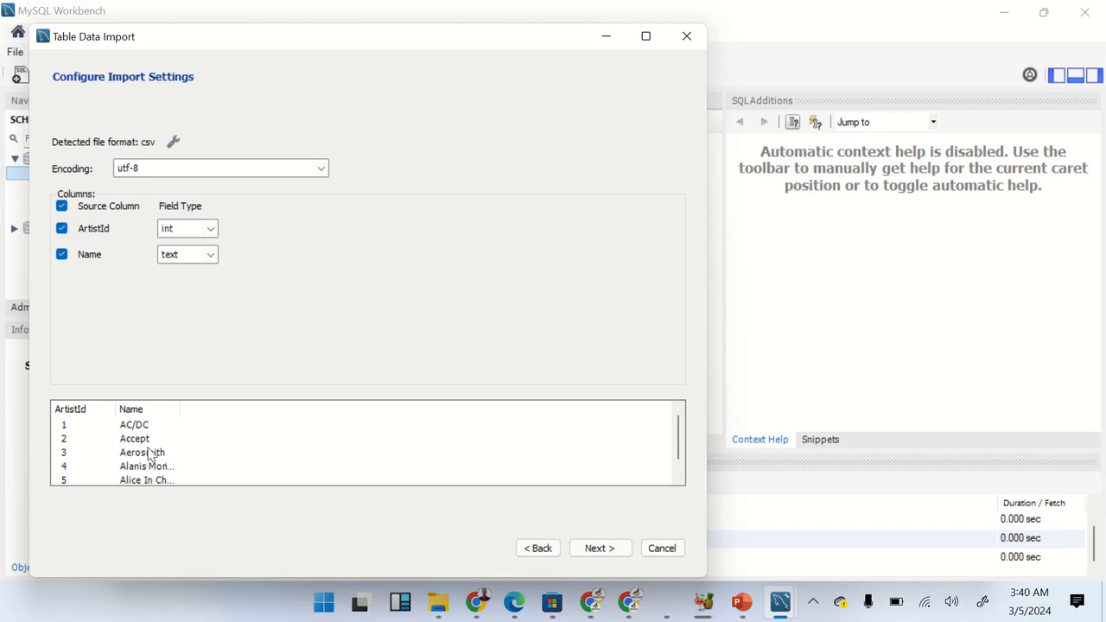
{"action": "left_click", "coordinate": [591, 549]}
{"action": "left_click", "coordinate": [618, 549]}
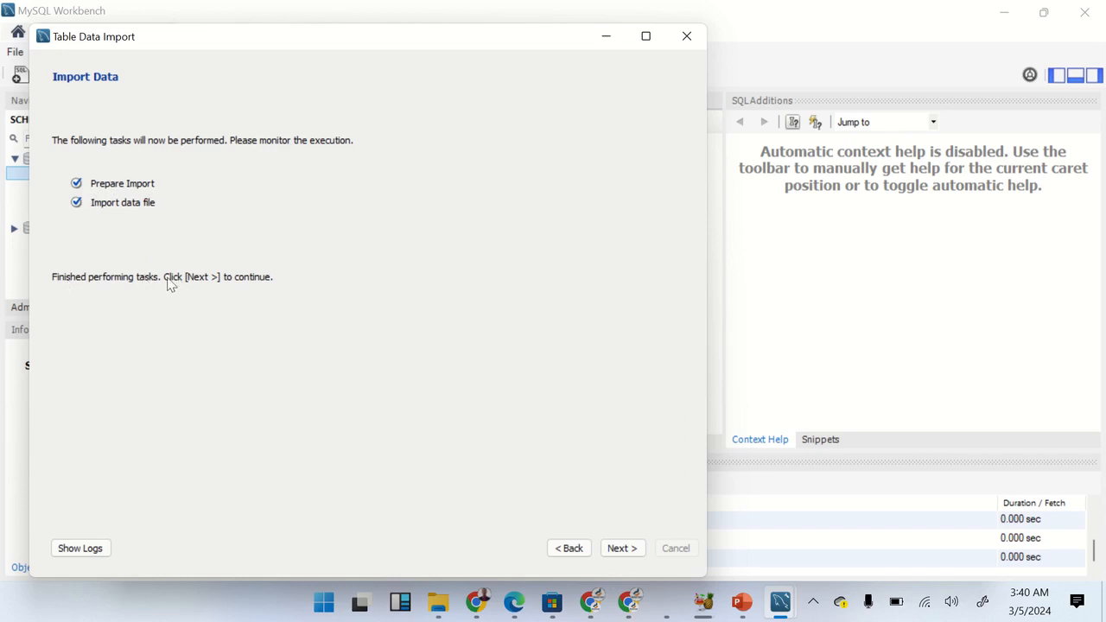
{"action": "left_click", "coordinate": [622, 550]}
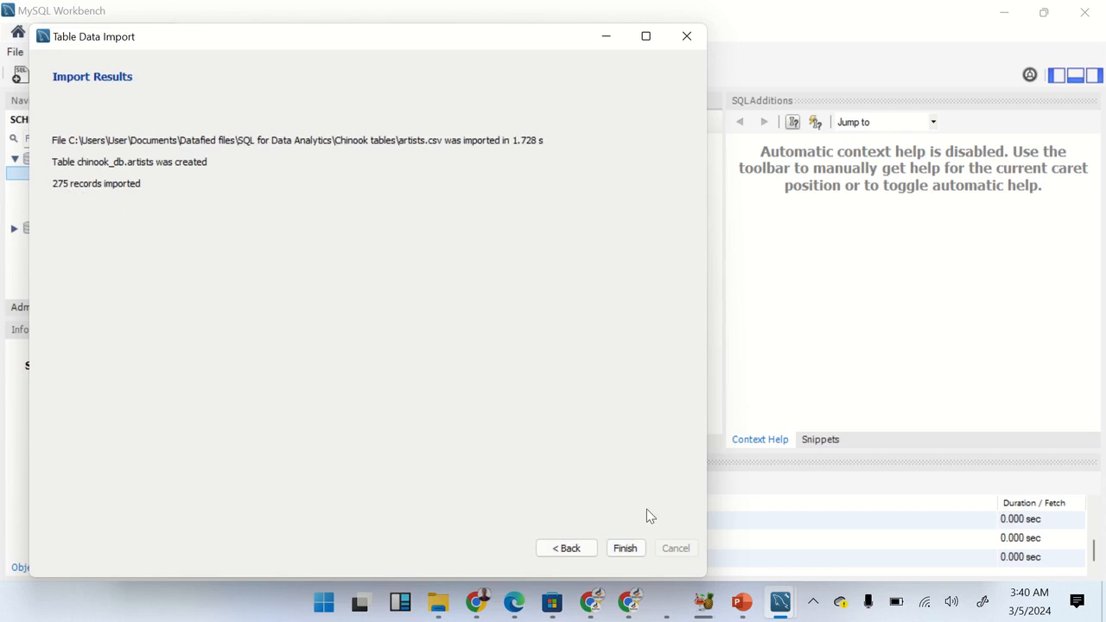
{"action": "left_click", "coordinate": [624, 549]}
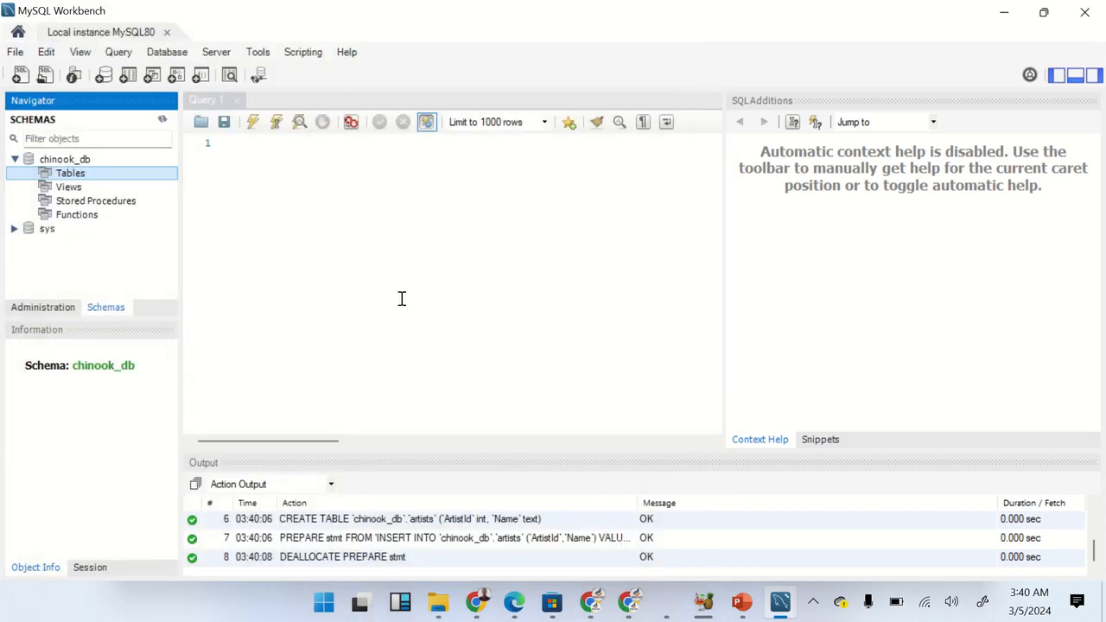
Step: Refresh the schema list and expand the Tables node of chinook_db to list its imported tables
{"action": "right_click", "coordinate": [56, 163]}
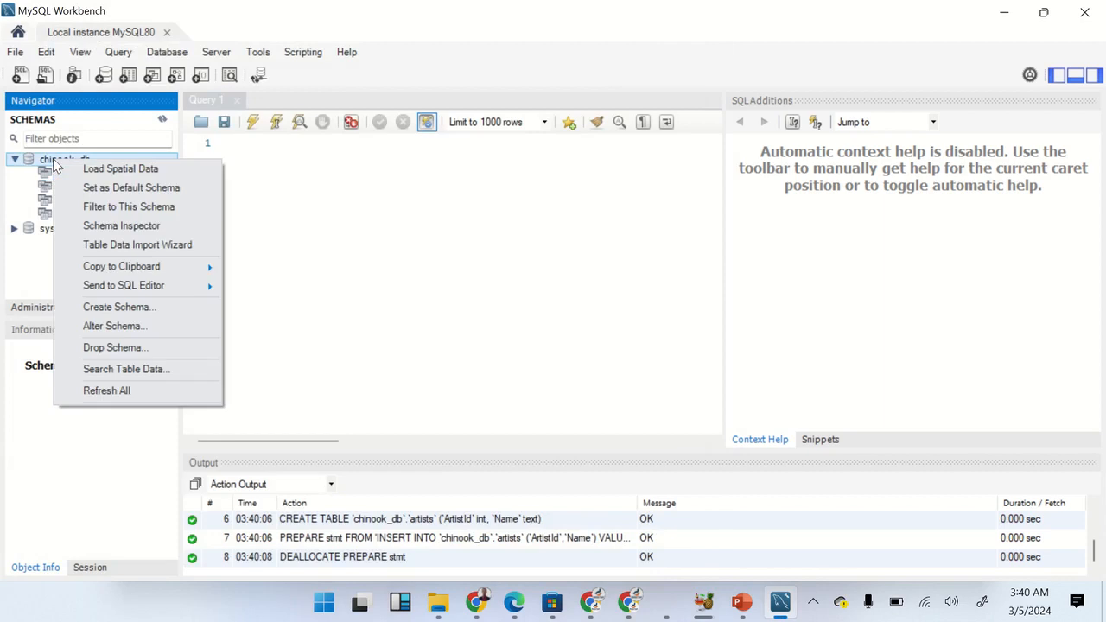
{"action": "left_click", "coordinate": [128, 393]}
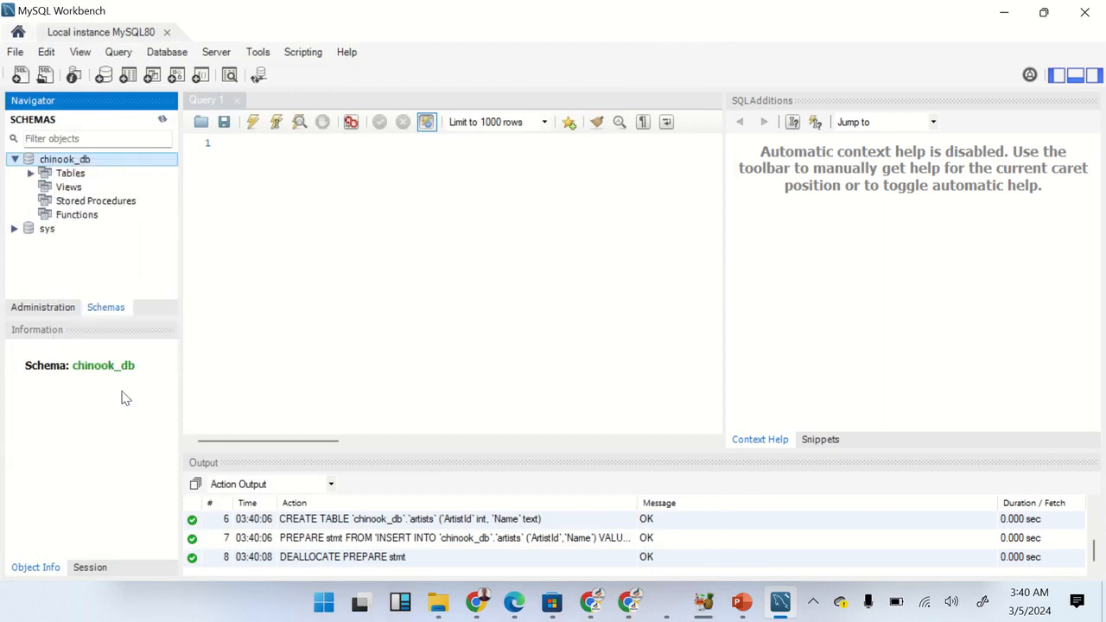
{"action": "left_click", "coordinate": [30, 174]}
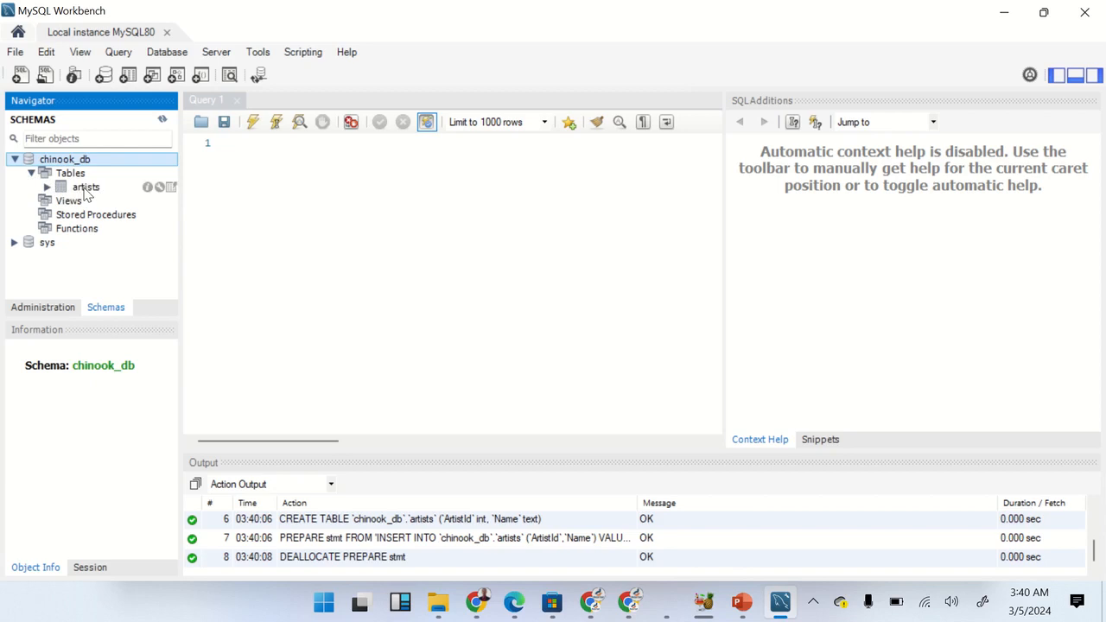
Step: Query all rows of the artists table, look through the ArtistId and Name records, and collapse the chinook_db tree
{"action": "left_click", "coordinate": [171, 187]}
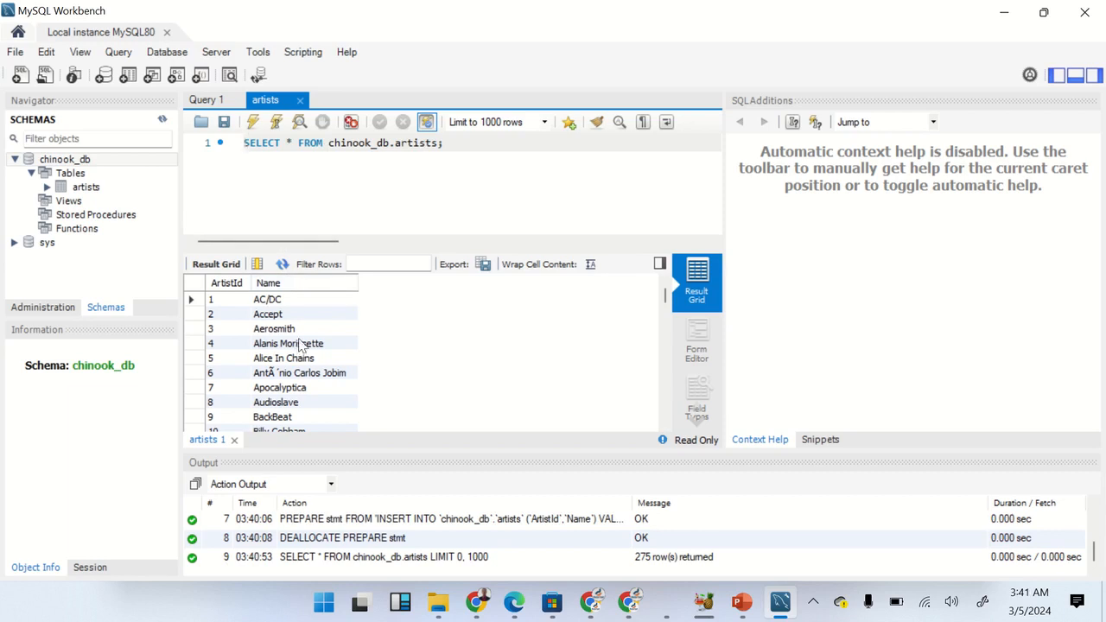
{"action": "scroll", "coordinate": [307, 386], "scroll_direction": "down", "scroll_amount": 15}
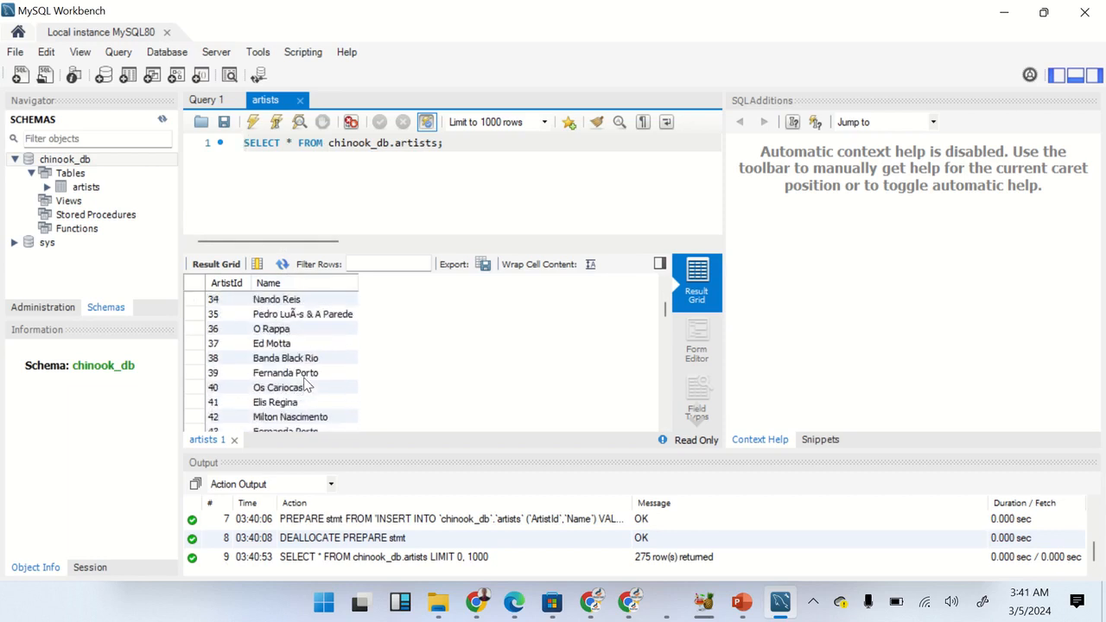
{"action": "scroll", "coordinate": [306, 387], "scroll_direction": "up", "scroll_amount": 16}
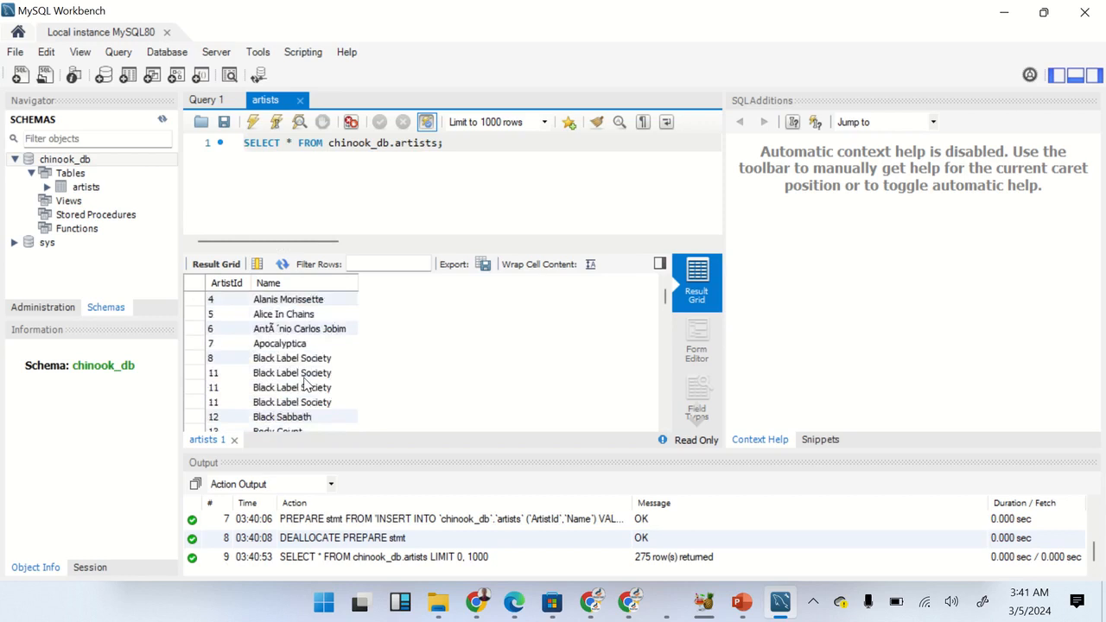
{"action": "scroll", "coordinate": [306, 386], "scroll_direction": "down", "scroll_amount": 1}
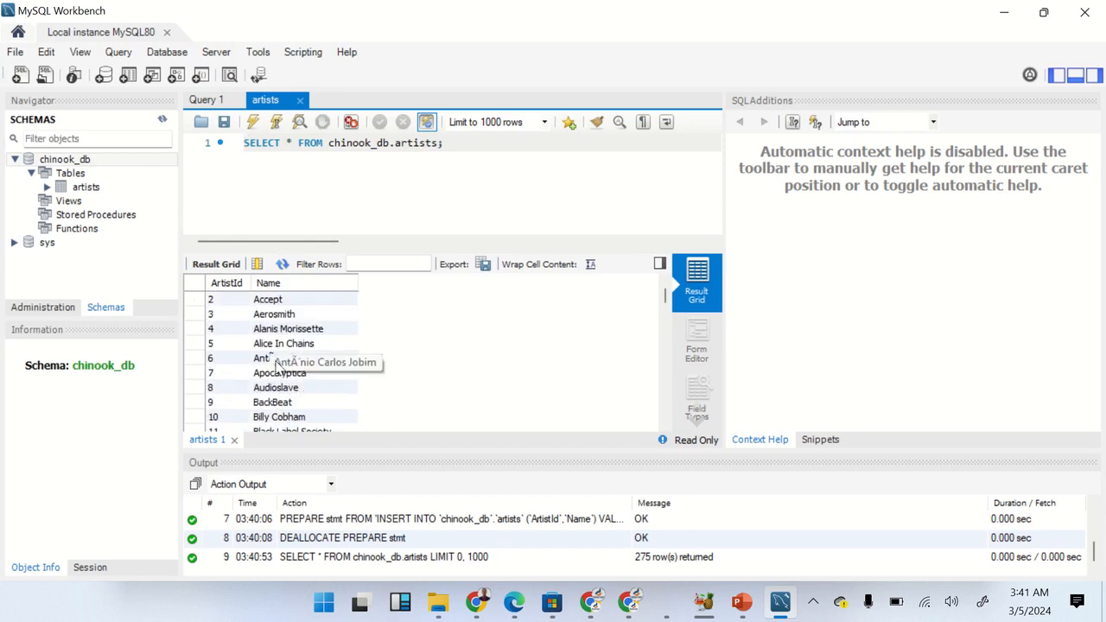
{"action": "left_click", "coordinate": [32, 173]}
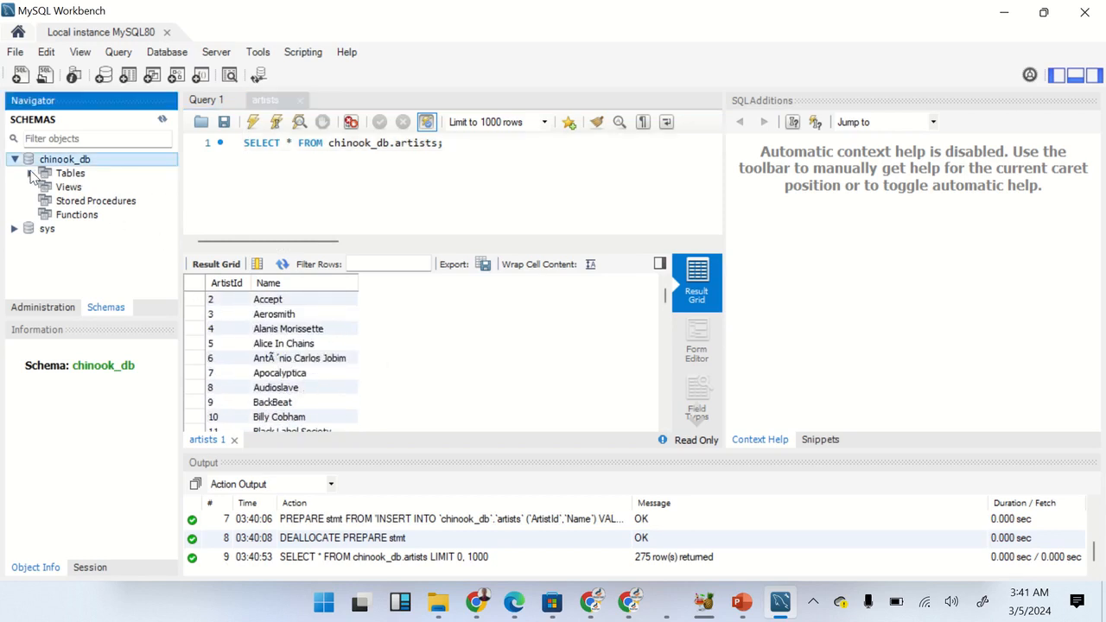
{"action": "left_click", "coordinate": [14, 160]}
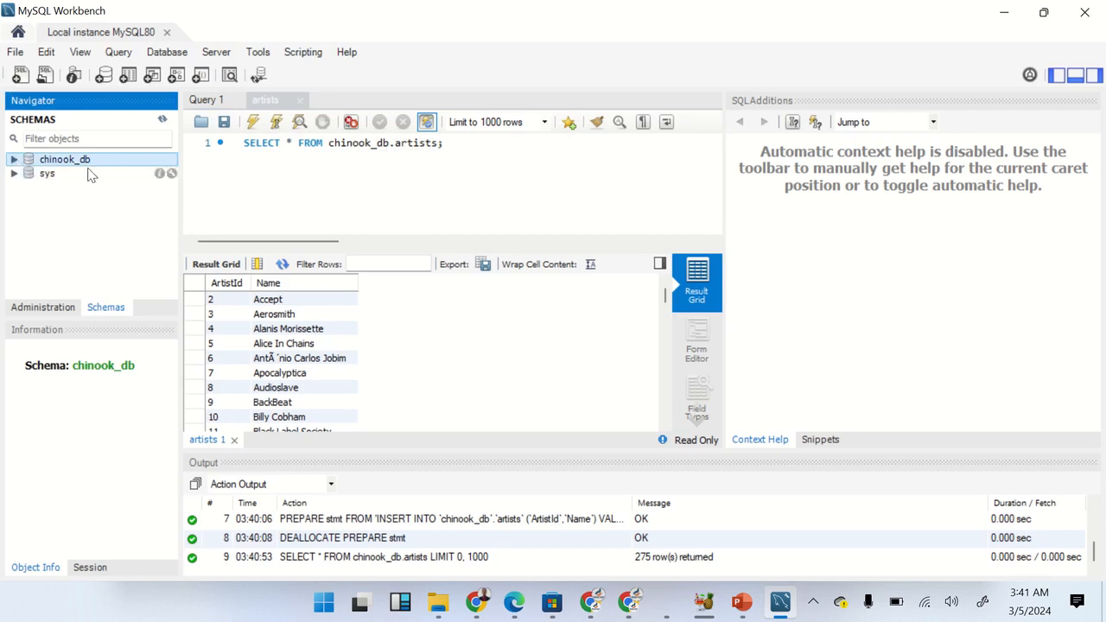